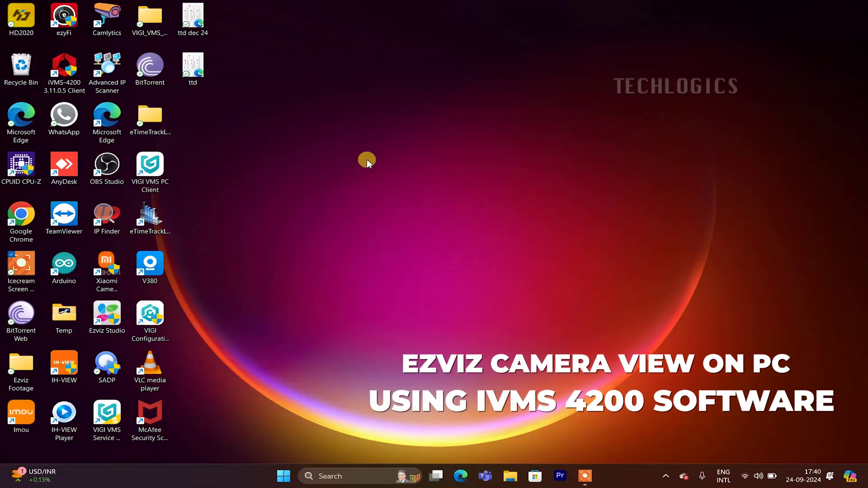
- Launch iVMS-4200 from its desktop shortcut
{"action": "double_click", "coordinate": [63, 60]}
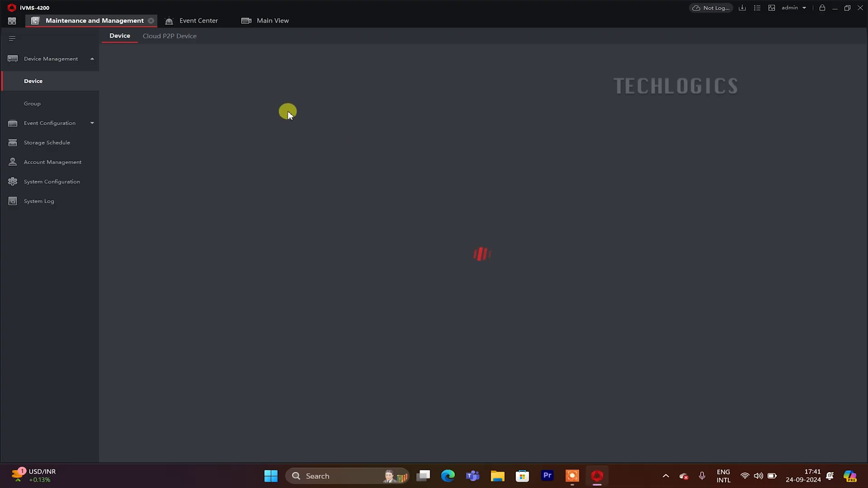
- Go to Device Management from the home page, where the OFFICE recorder is listed as Online
{"action": "left_click", "coordinate": [12, 21]}
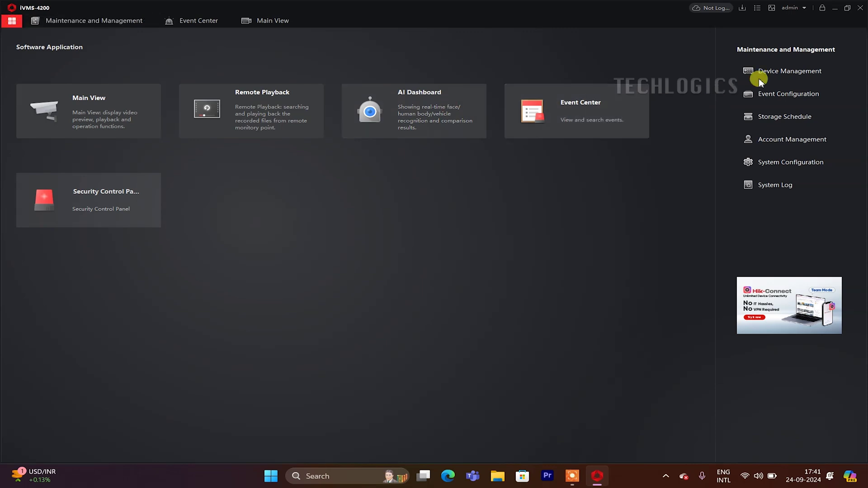
{"action": "left_click", "coordinate": [834, 73]}
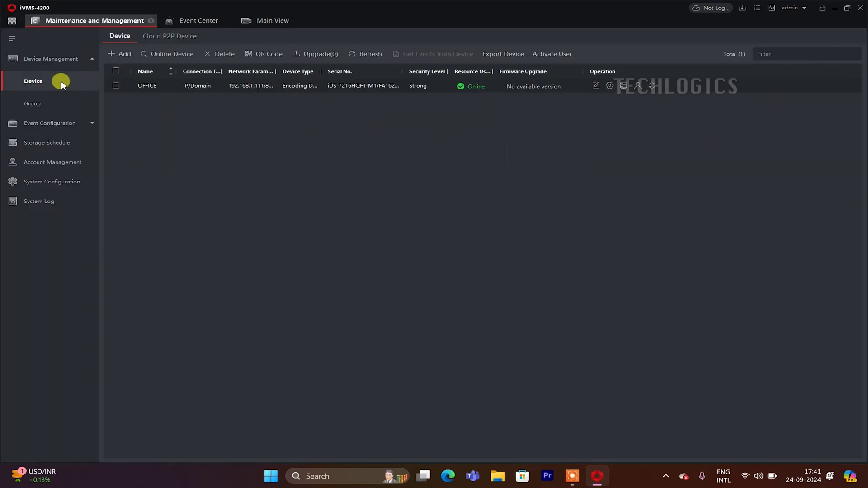
- List online network devices, widen the model column, and select the CS-H7c-R100-8G44WF at 192.168.1.107
{"action": "left_click", "coordinate": [188, 58]}
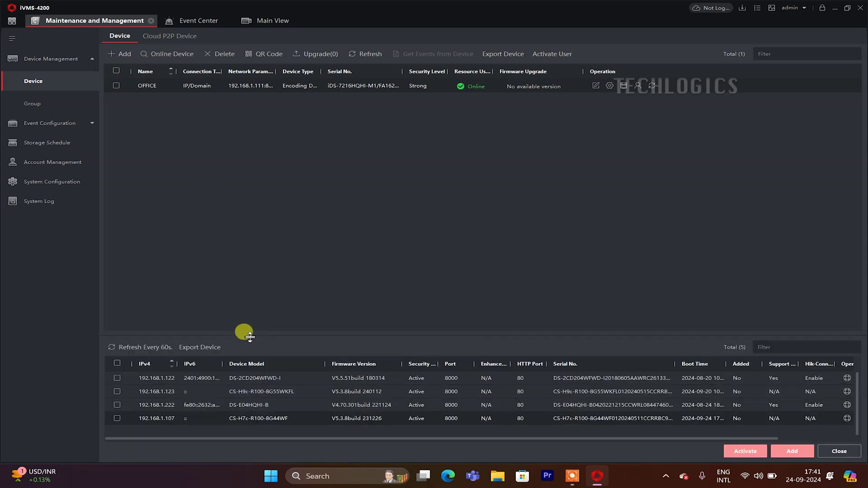
{"action": "left_click_drag", "start_coordinate": [249, 335], "coordinate": [250, 221]}
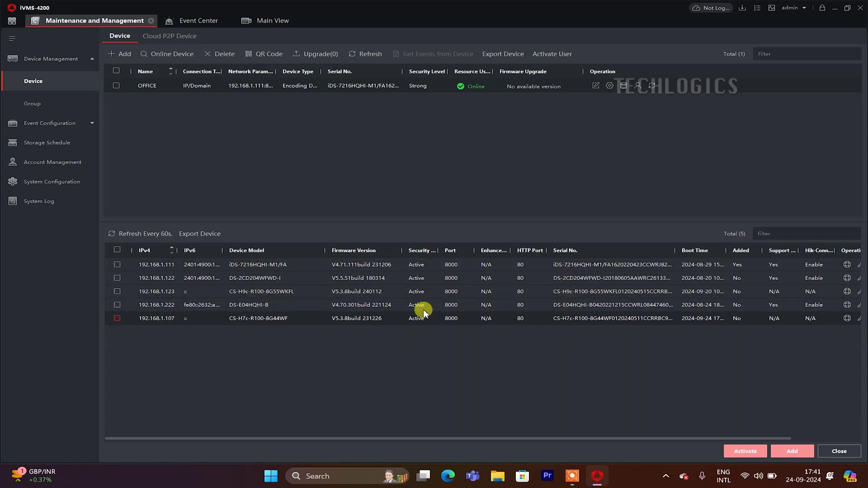
{"action": "left_click_drag", "start_coordinate": [326, 254], "coordinate": [339, 253]}
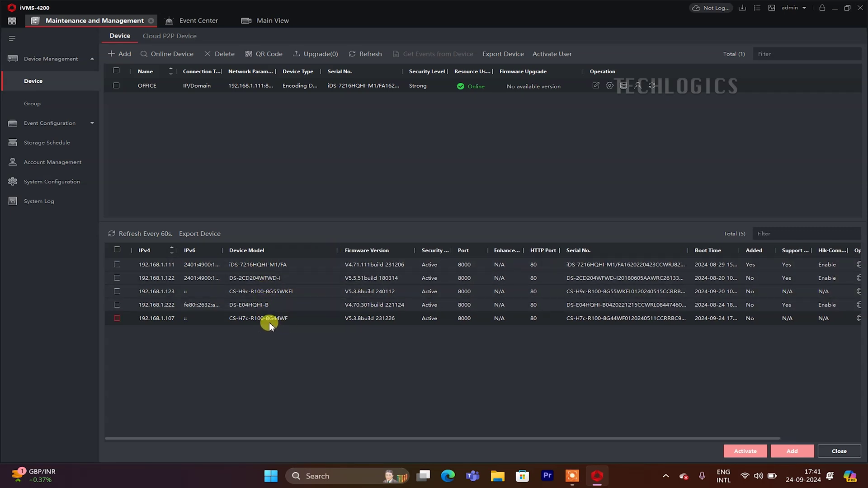
{"action": "left_click", "coordinate": [116, 319]}
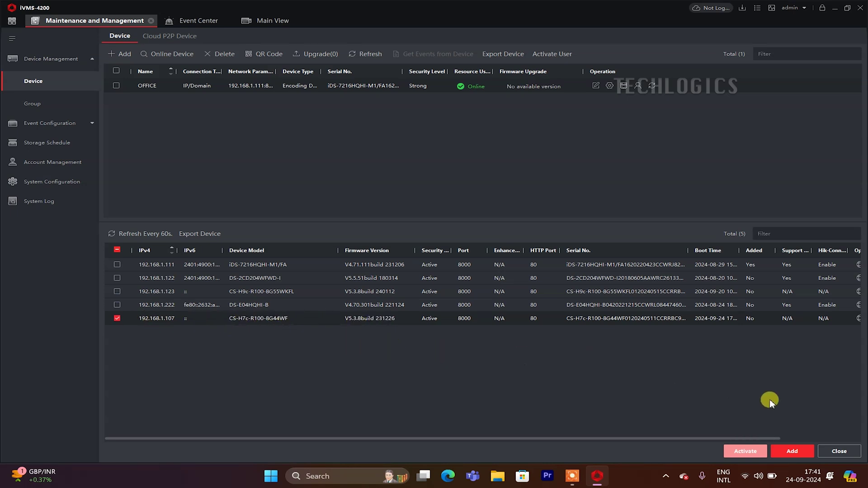
- Add the 192.168.1.107 camera as 'Ezviz H7C Kitchen' with user name admin and its verification code
{"action": "left_click", "coordinate": [803, 454]}
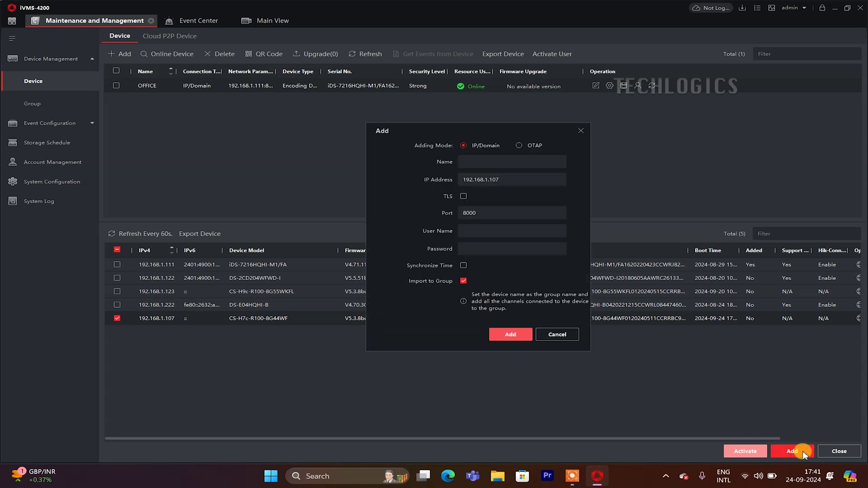
{"action": "left_click", "coordinate": [493, 181]}
{"action": "left_click", "coordinate": [493, 159]}
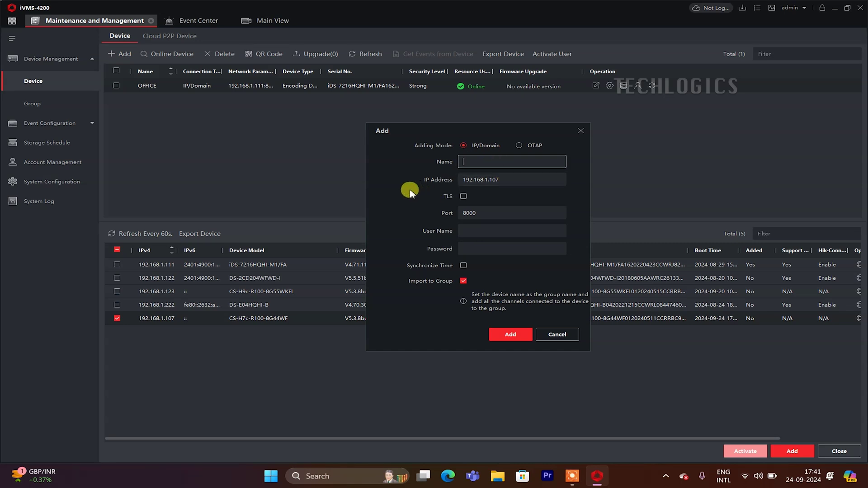
{"action": "type", "text": "Ezviz H7C Kitchen"}
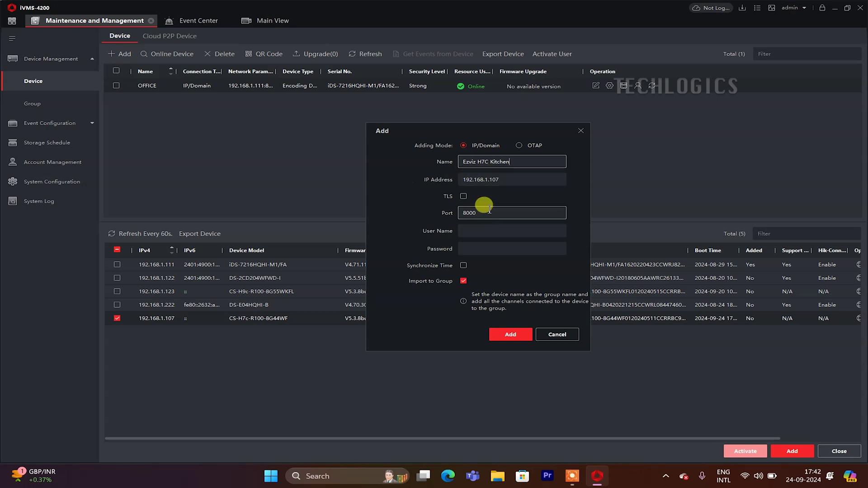
{"action": "left_click", "coordinate": [477, 231]}
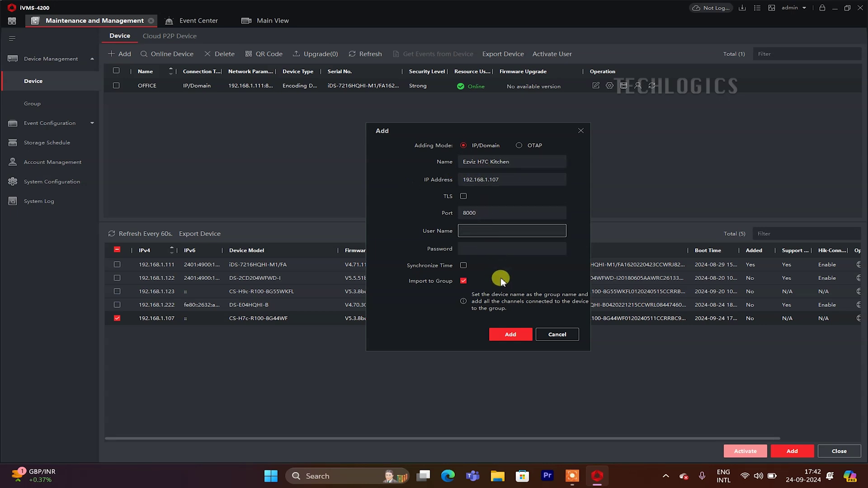
{"action": "key", "text": "Tab"}
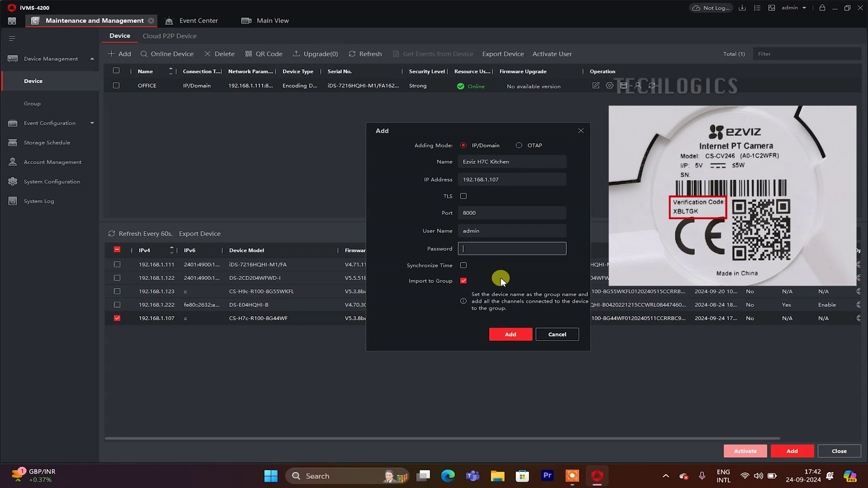
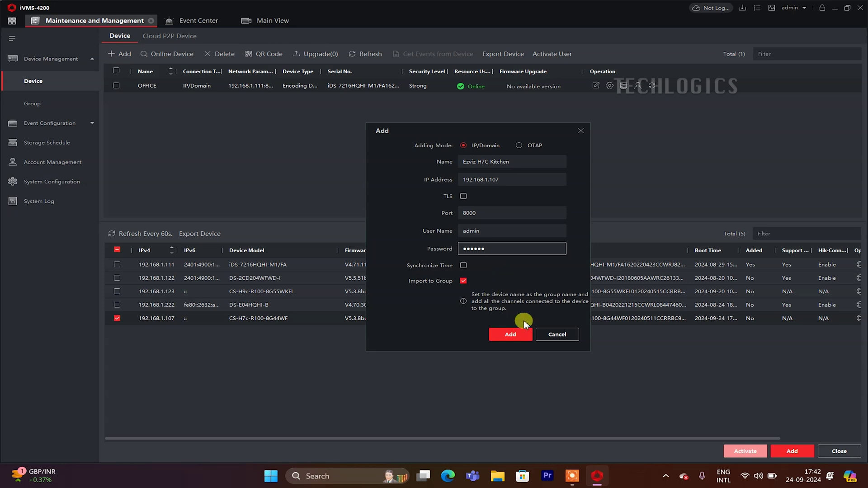
{"action": "left_click", "coordinate": [511, 335]}
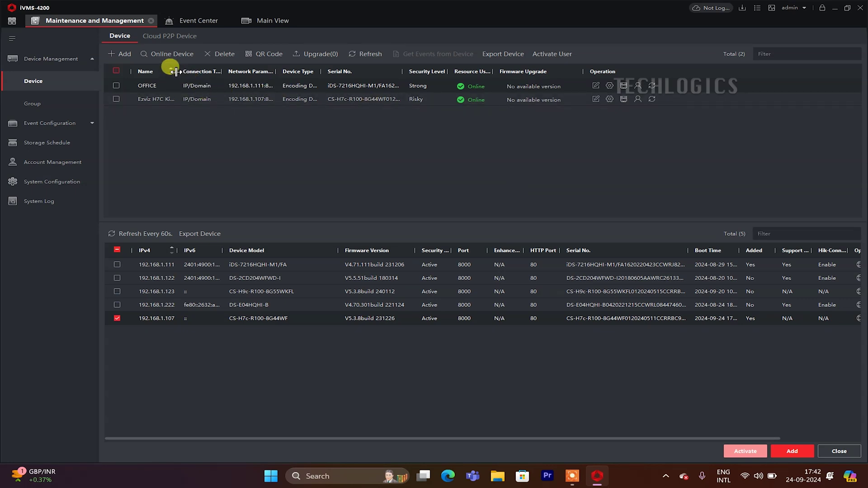
- Widen the Name column to show Ezviz H7C Kitchen, then open Main View from the home page
{"action": "left_click_drag", "start_coordinate": [179, 71], "coordinate": [206, 71]}
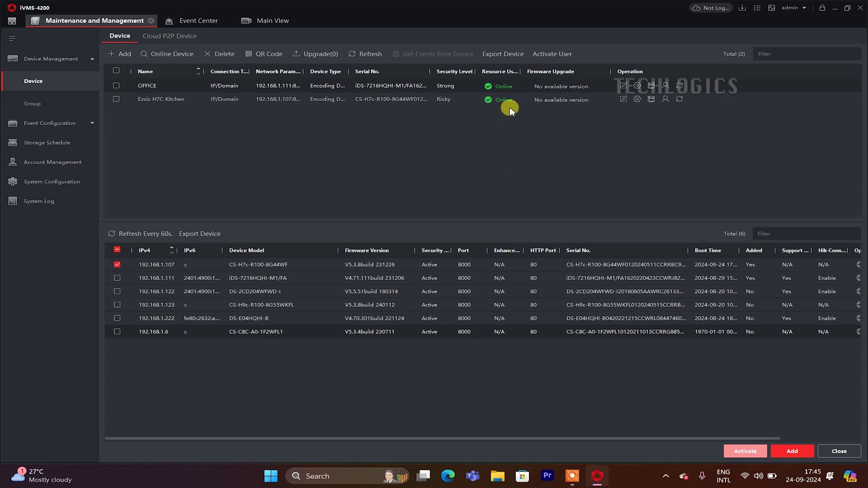
{"action": "left_click", "coordinate": [12, 20]}
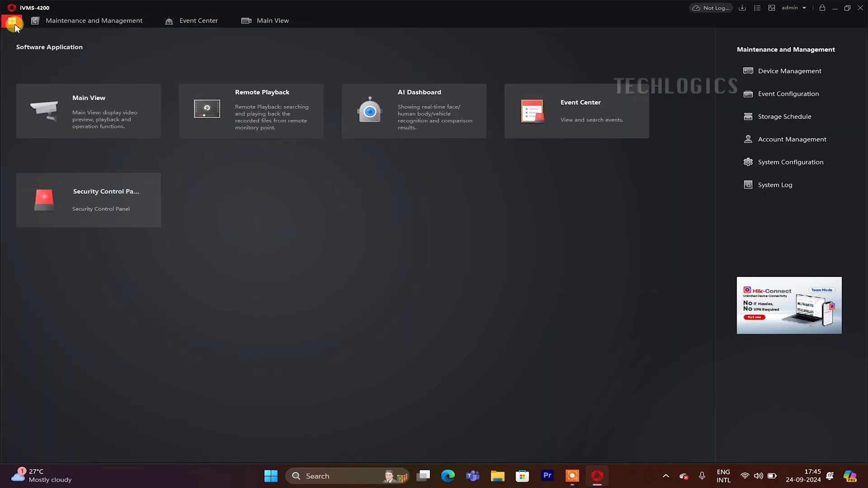
{"action": "left_click", "coordinate": [142, 115]}
- Start live video on both Ezviz H7C Kitchen channels and maximize the pan-tilt lens feed
{"action": "left_click", "coordinate": [54, 107]}
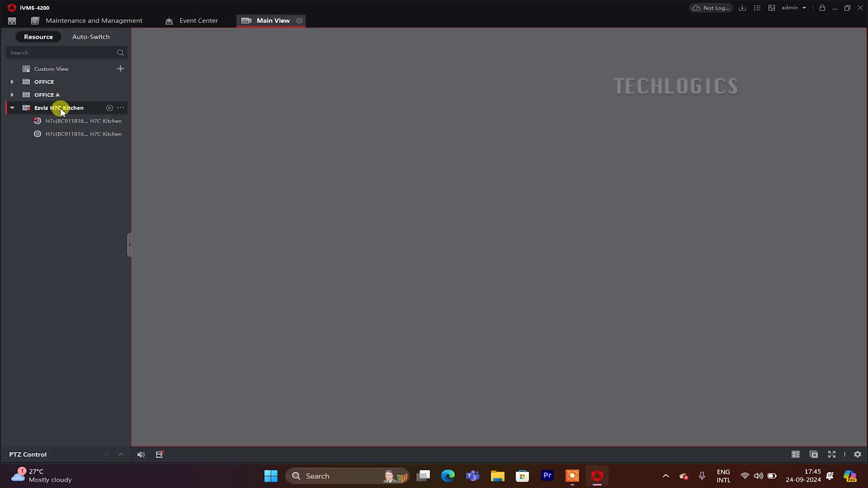
{"action": "left_click", "coordinate": [110, 108]}
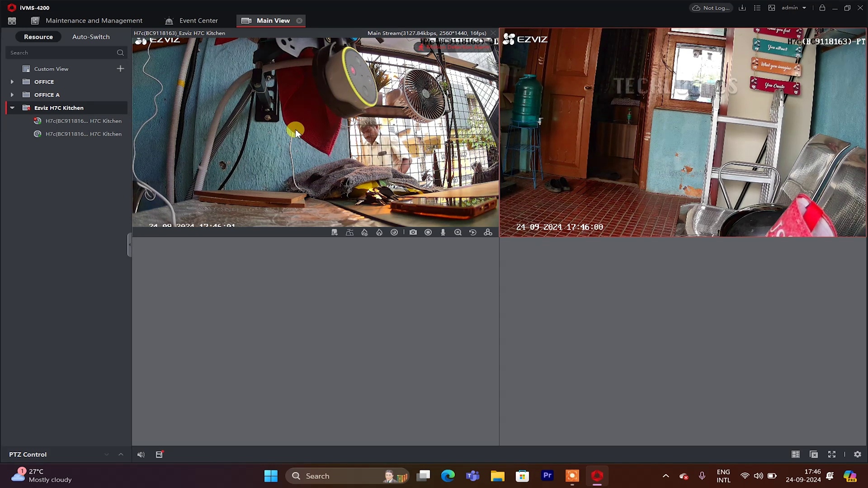
{"action": "double_click", "coordinate": [345, 120]}
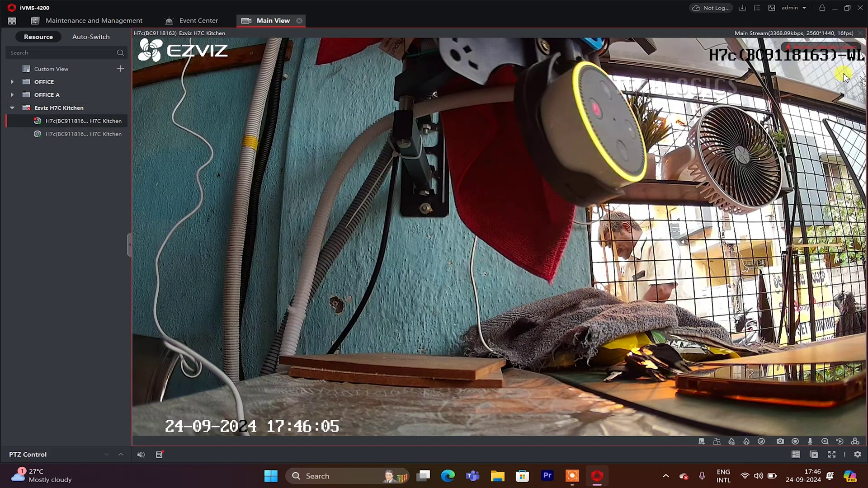
{"action": "double_click", "coordinate": [515, 169]}
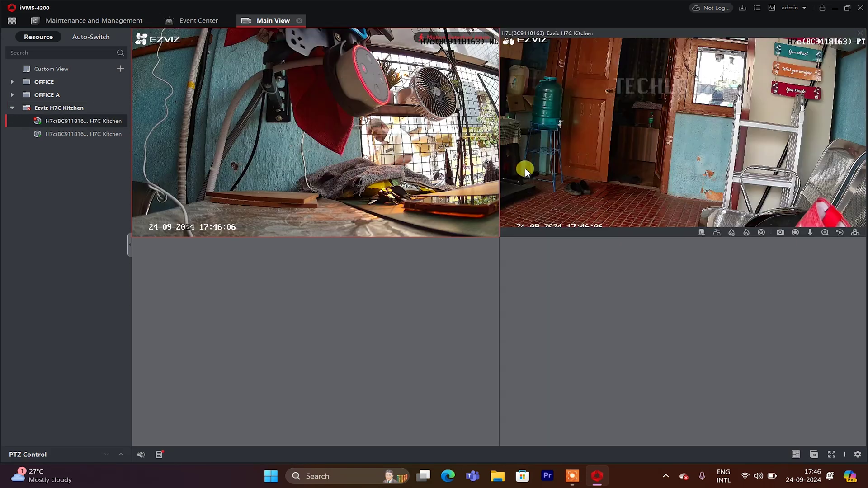
{"action": "double_click", "coordinate": [614, 165]}
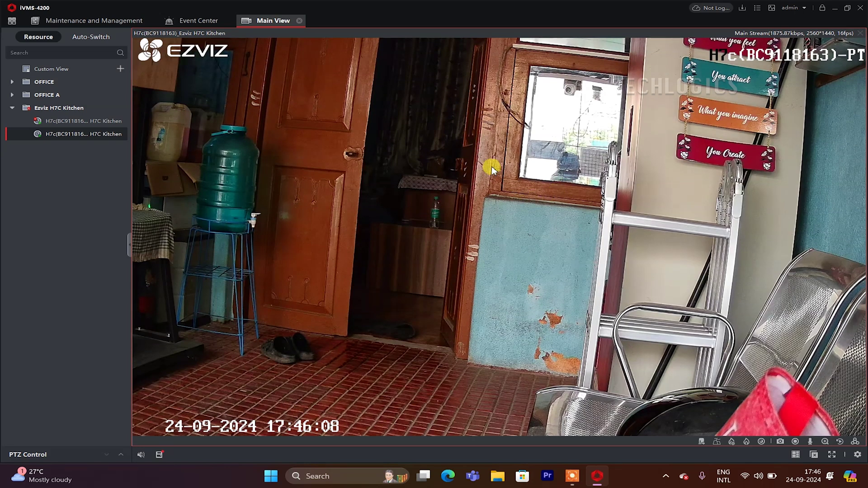
- Enable PTZ control on the Kitchen pan-tilt feed, restore the grid, and pan toward the board and door
{"action": "right_click", "coordinate": [385, 140]}
{"action": "left_click", "coordinate": [429, 207]}
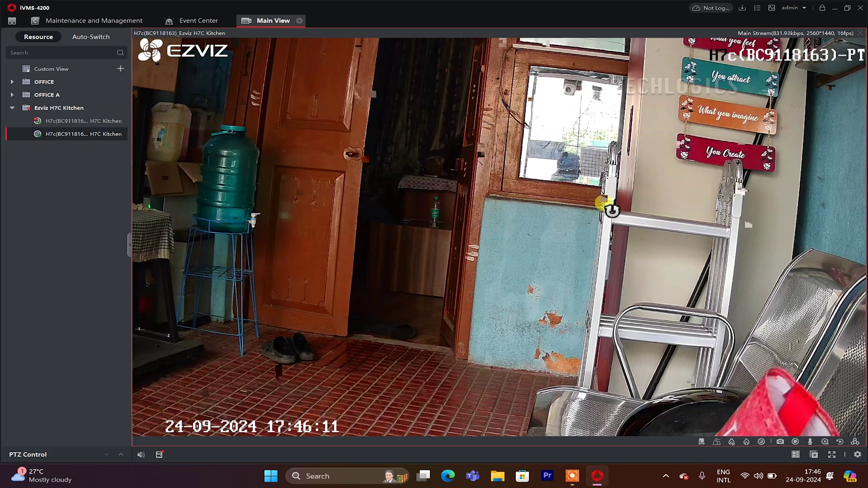
{"action": "double_click", "coordinate": [611, 210]}
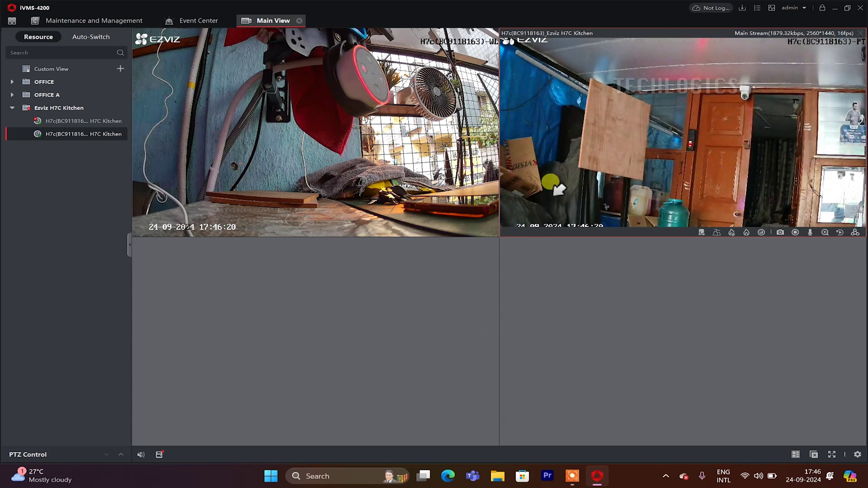
{"action": "left_click", "coordinate": [704, 176]}
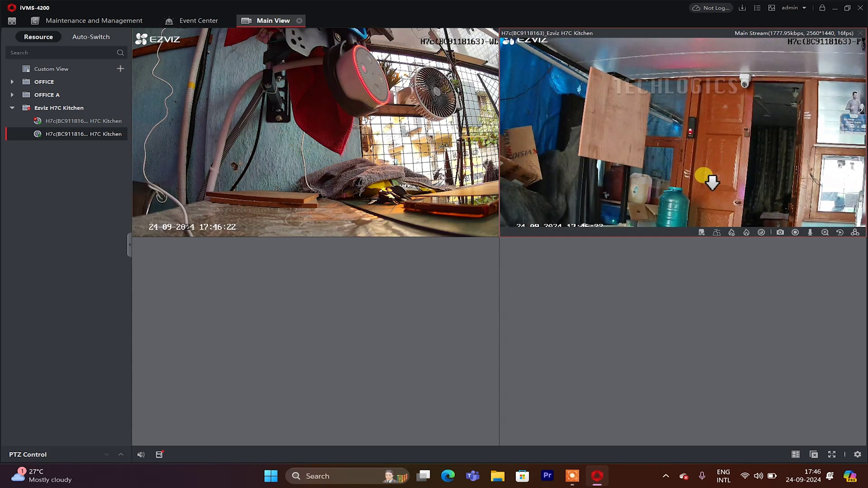
{"action": "left_click", "coordinate": [510, 201]}
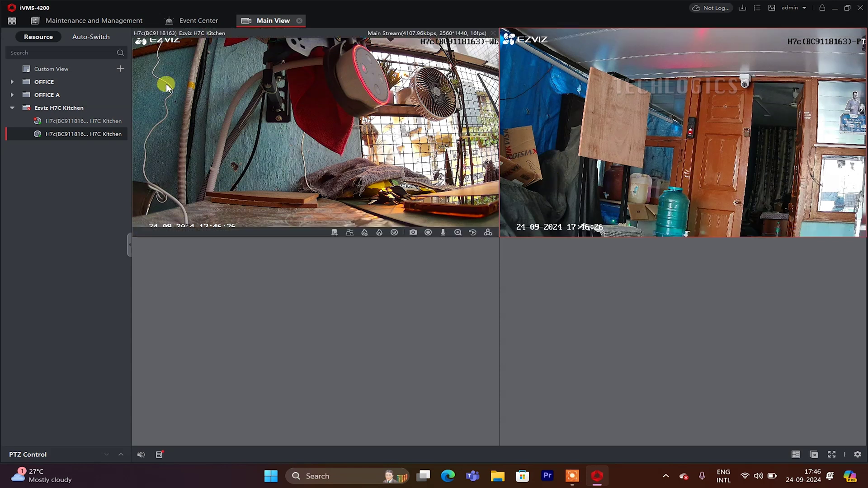
- Expand OFFICE and place Street View RIGHT_OFFICE bottom-left and Camera 05_OFFICE bottom-right
{"action": "left_click", "coordinate": [12, 81]}
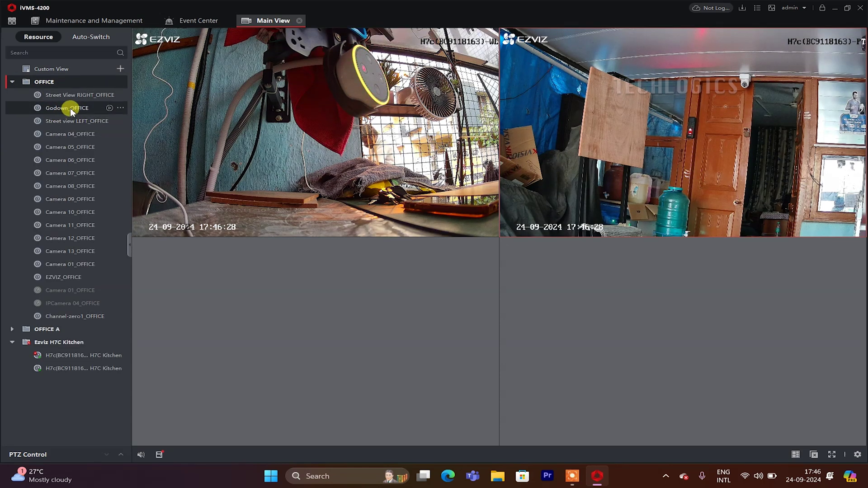
{"action": "left_click_drag", "start_coordinate": [71, 111], "coordinate": [179, 261]}
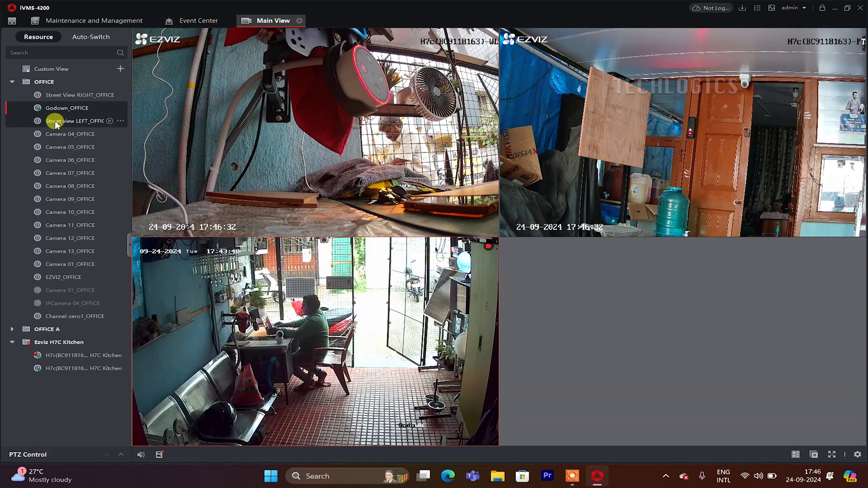
{"action": "left_click_drag", "start_coordinate": [50, 101], "coordinate": [218, 271]}
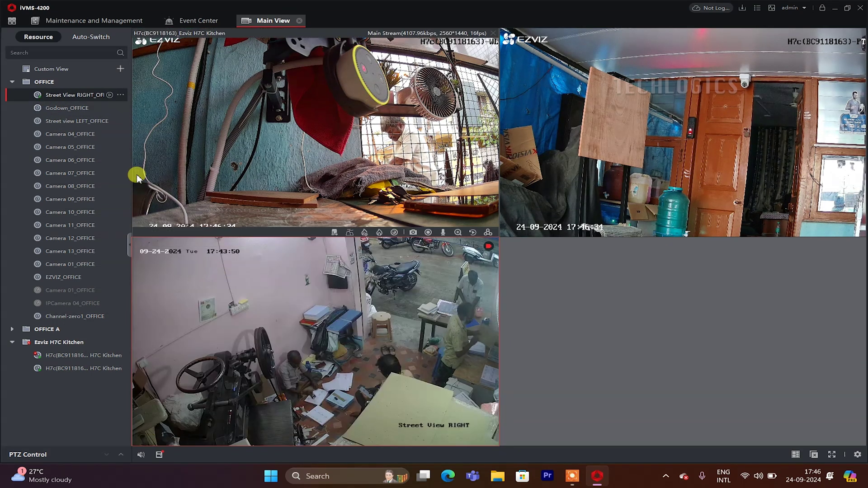
{"action": "left_click_drag", "start_coordinate": [64, 134], "coordinate": [520, 329]}
{"action": "left_click_drag", "start_coordinate": [86, 147], "coordinate": [563, 336]}
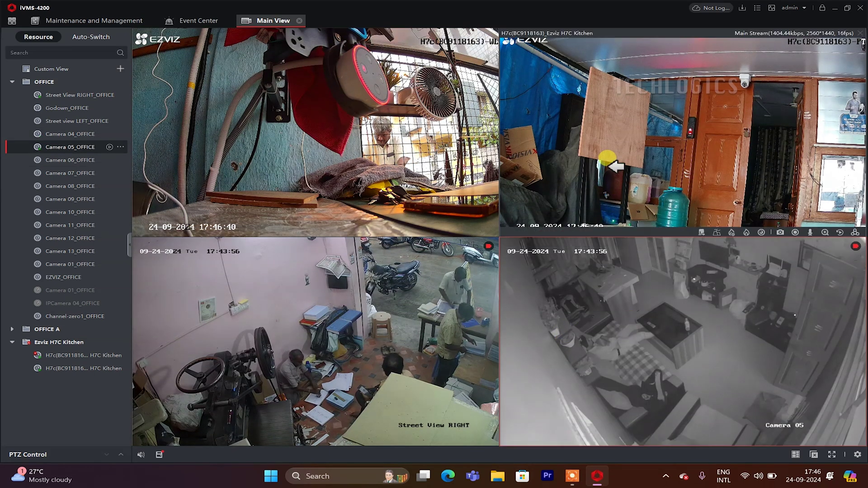
{"action": "mouse_move", "coordinate": [670, 248]}
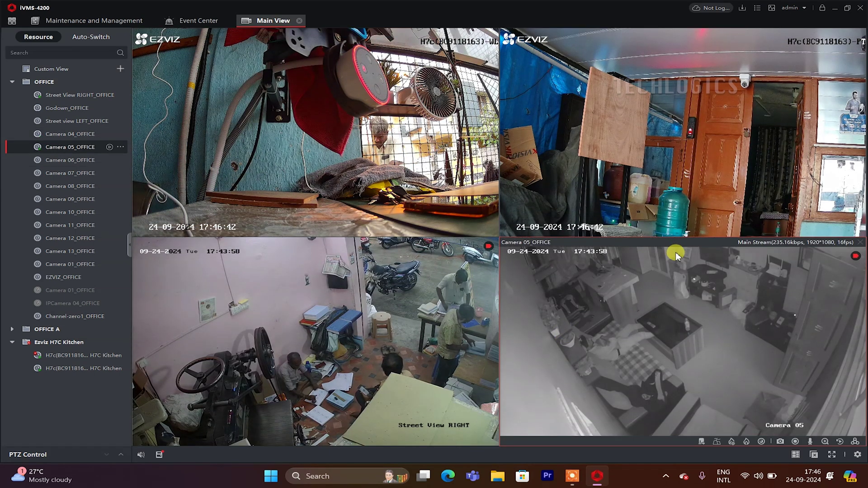
- Stop all four live streams and view the Remote Playback page
{"action": "left_click", "coordinate": [814, 455]}
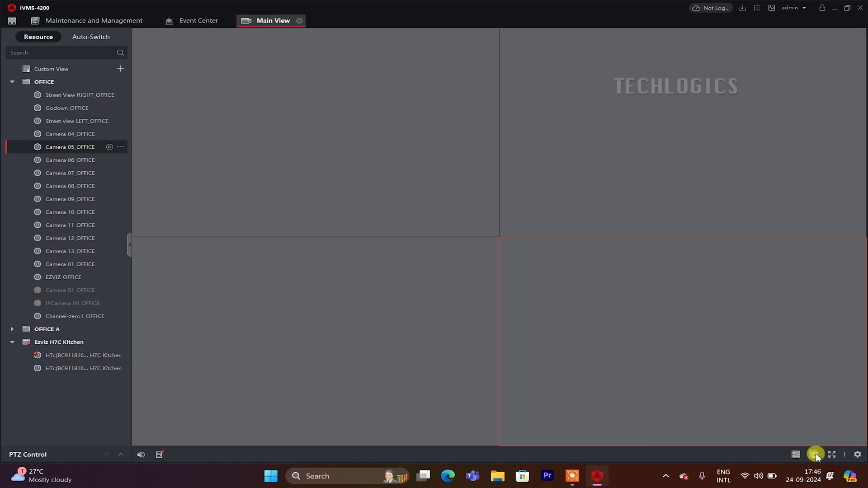
{"action": "left_click", "coordinate": [12, 20]}
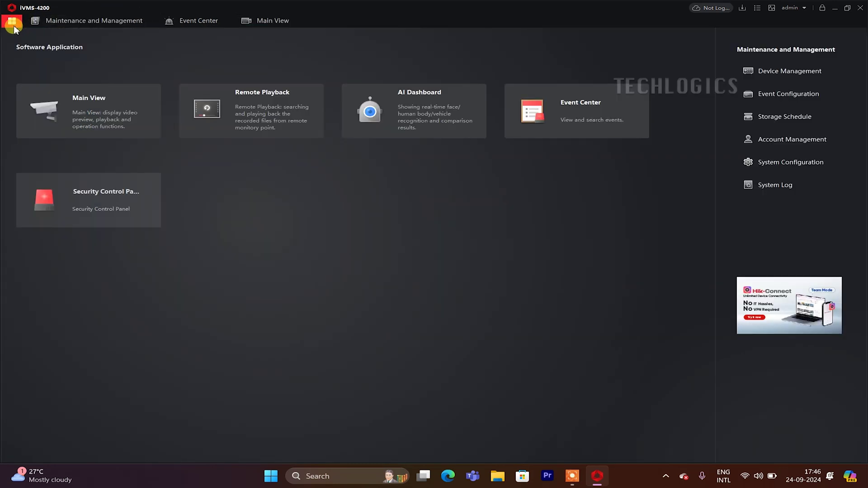
{"action": "left_click", "coordinate": [260, 105]}
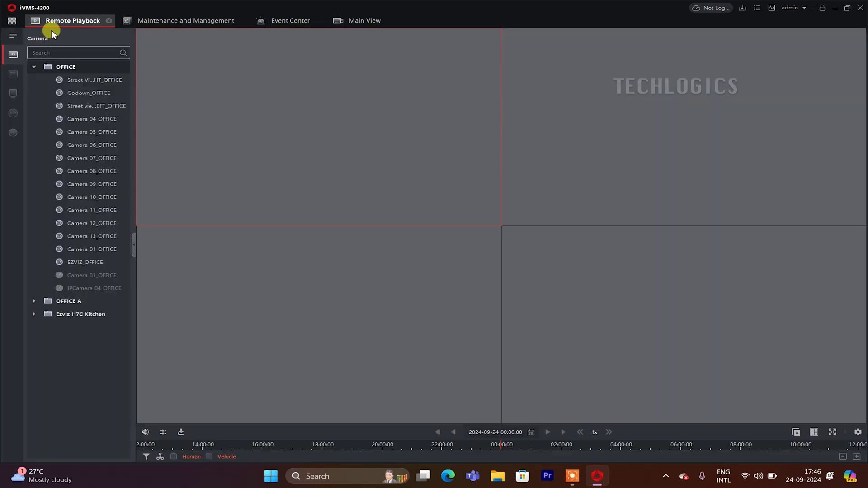
- Return to the empty Main View and bring up the 'Exit now?' confirmation
{"action": "left_click", "coordinate": [11, 21]}
{"action": "left_click", "coordinate": [108, 114]}
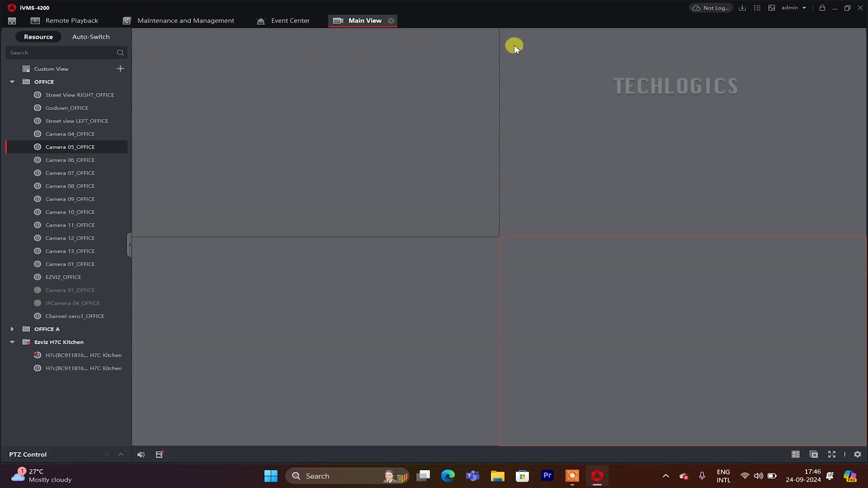
{"action": "left_click", "coordinate": [860, 8]}
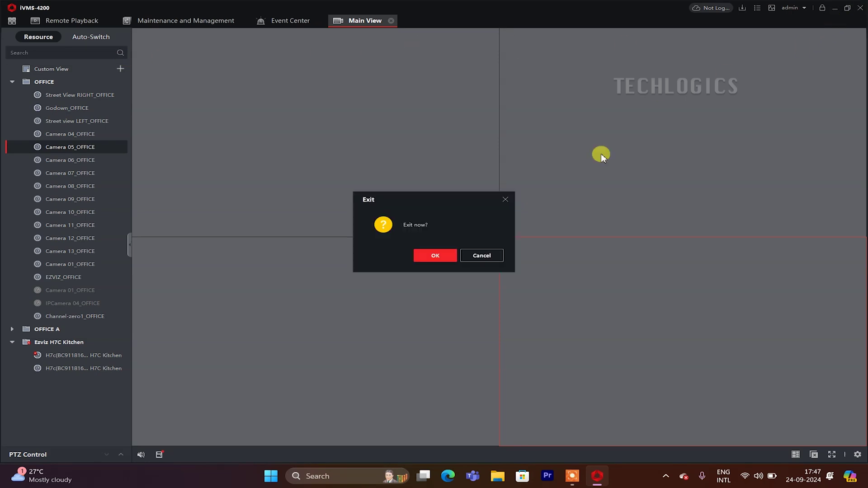